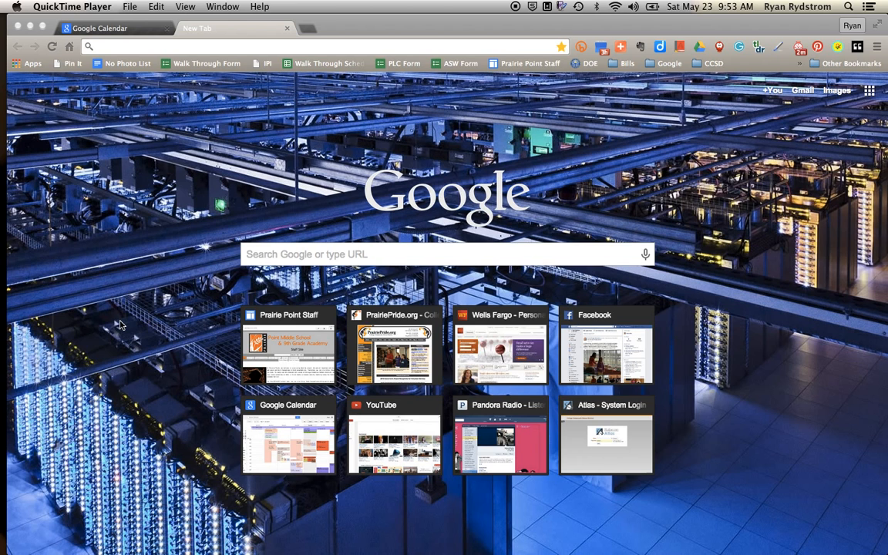
Go to calendar.google.com in Chrome using the 'cal' address-bar suggestion.
{"action": "left_click", "coordinate": [215, 43]}
{"action": "type", "text": "calendar.google.com"}
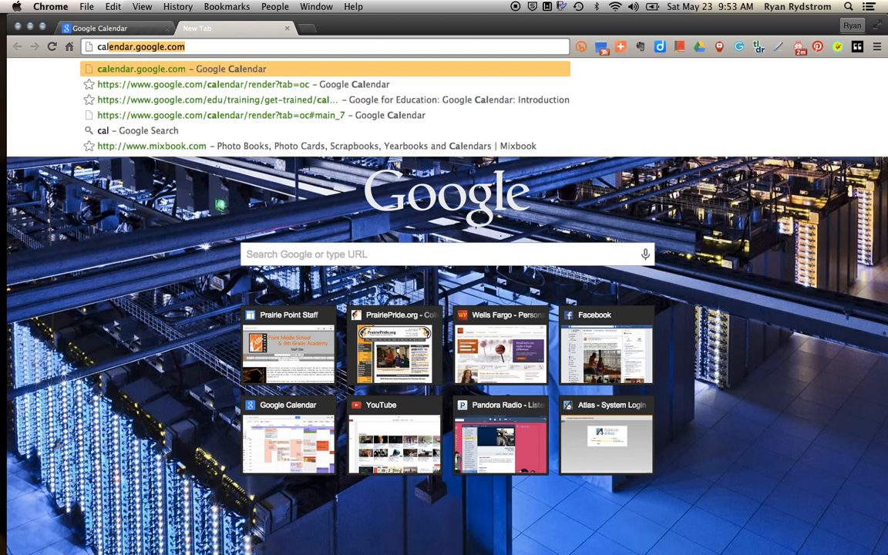
{"action": "key", "text": "Return"}
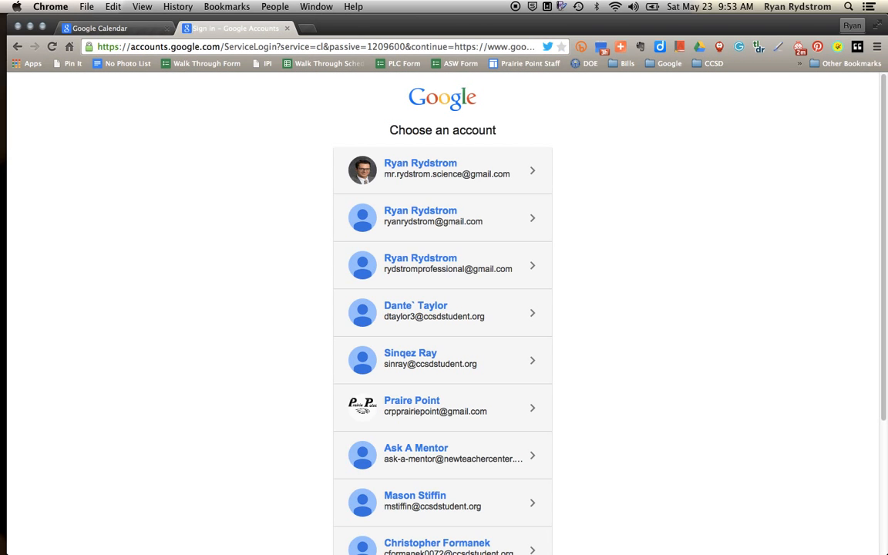
Sign in to Google Calendar with the school account and its saved password.
{"action": "left_click", "coordinate": [377, 410]}
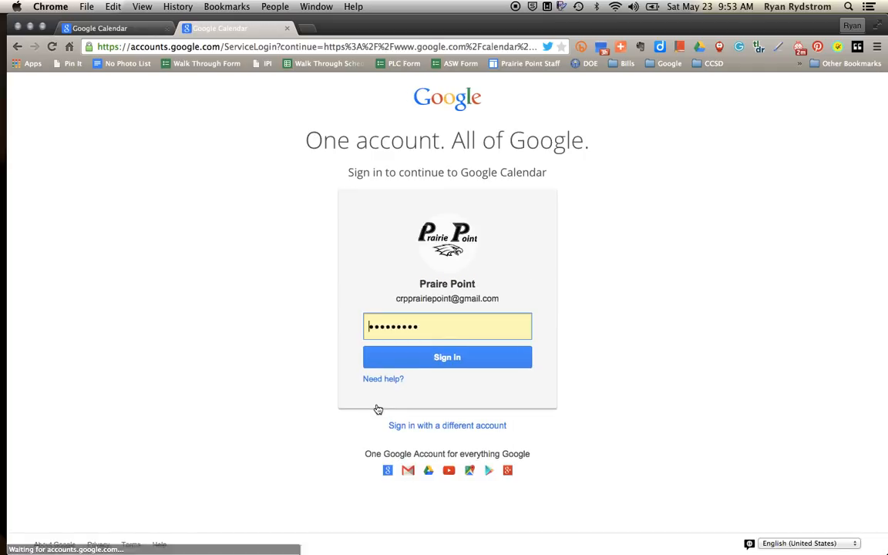
{"action": "left_click", "coordinate": [426, 362]}
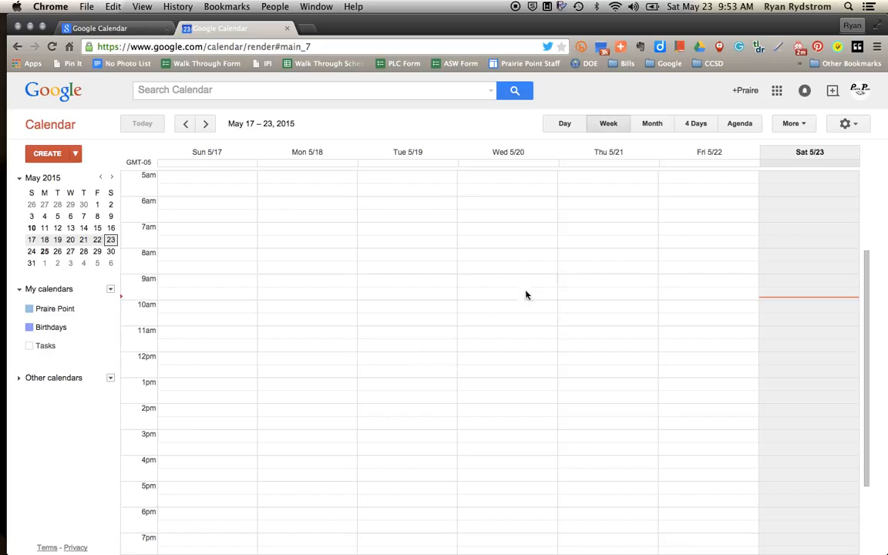
{"action": "left_click", "coordinate": [777, 91]}
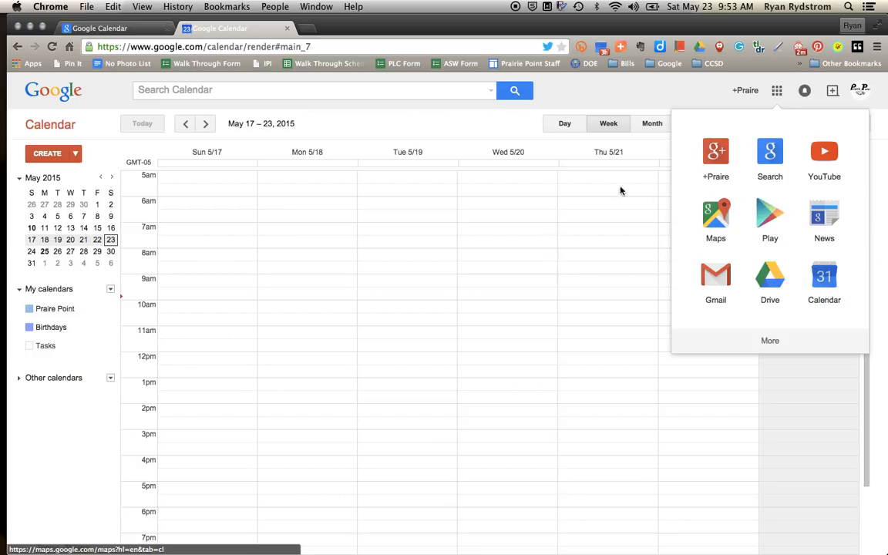
{"action": "left_click", "coordinate": [483, 135]}
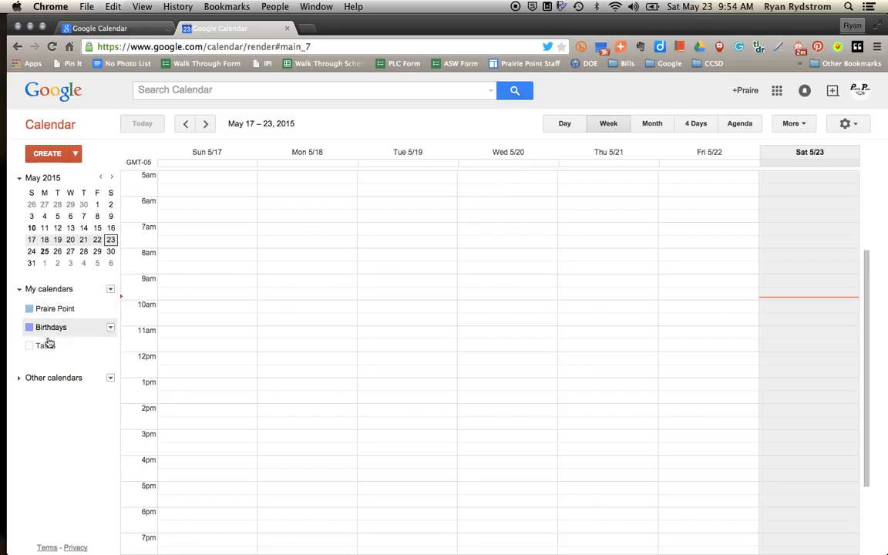
Start a new calendar named for the teacher's Physical Science Class.
{"action": "left_click", "coordinate": [109, 291]}
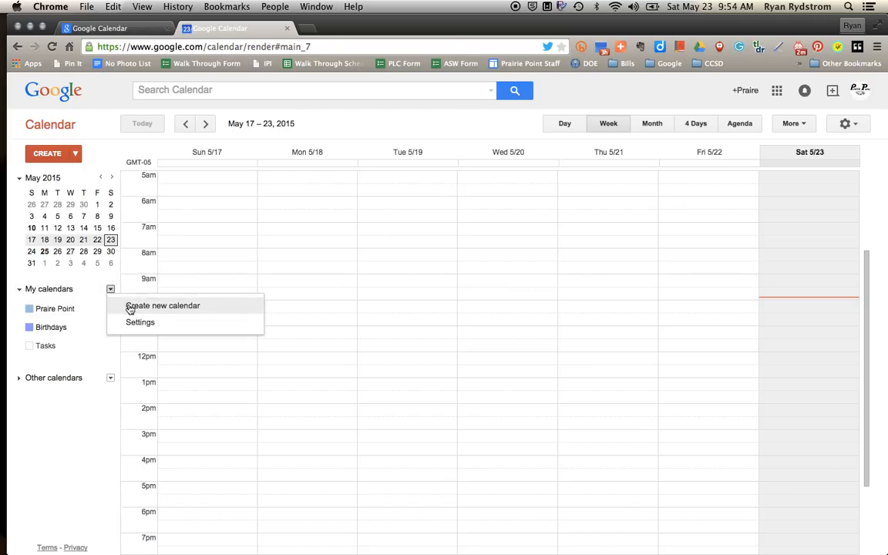
{"action": "left_click", "coordinate": [130, 308]}
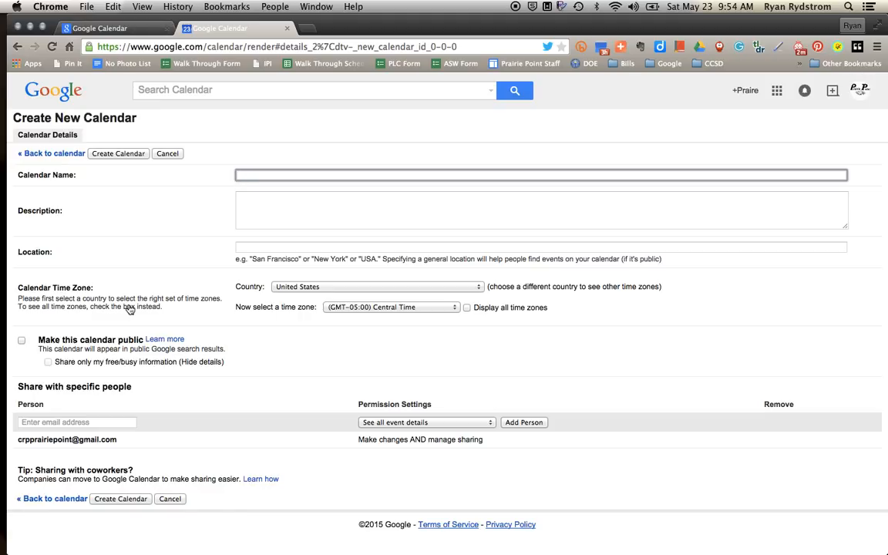
{"action": "type", "text": "Mr. Rydstrom's Physical Science Class"}
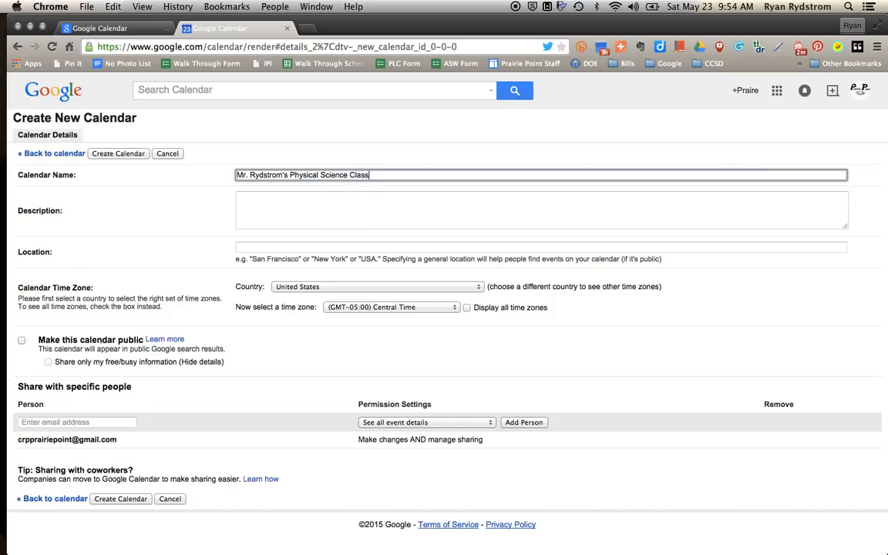
{"action": "left_click", "coordinate": [259, 209]}
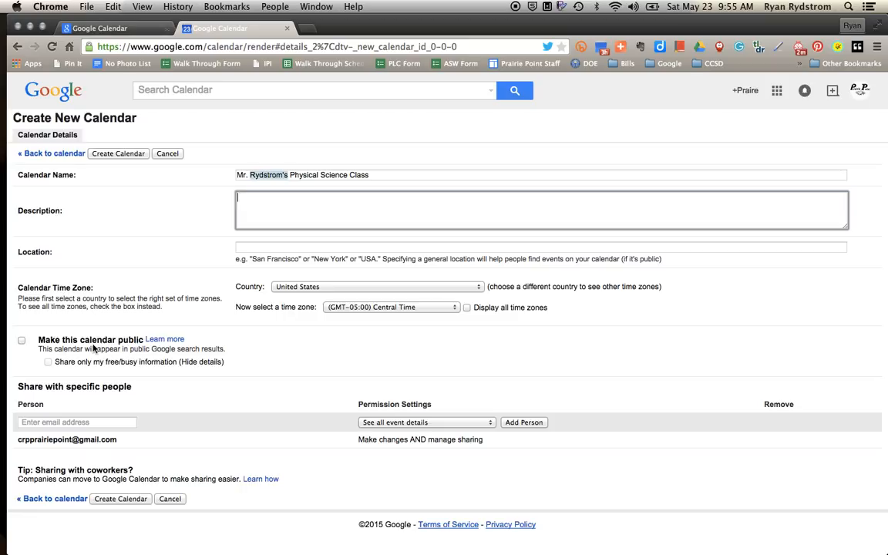
{"action": "left_click", "coordinate": [78, 421]}
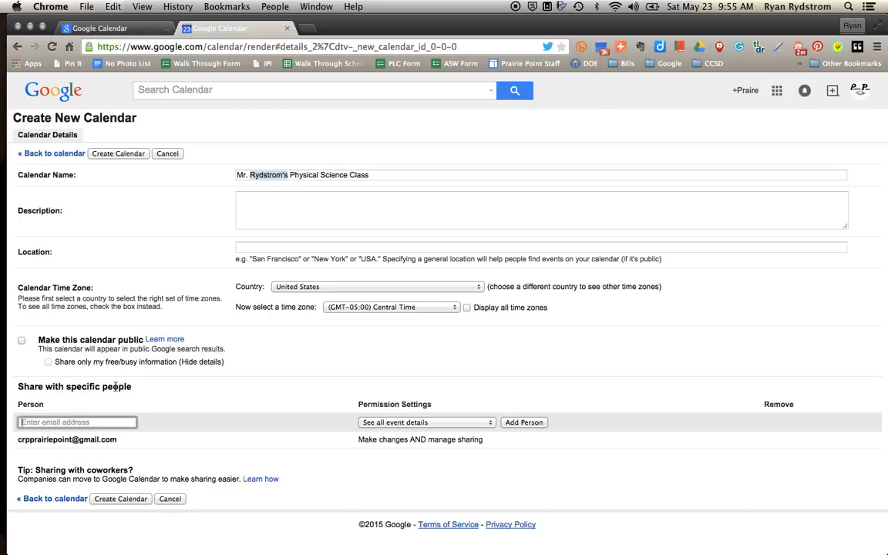
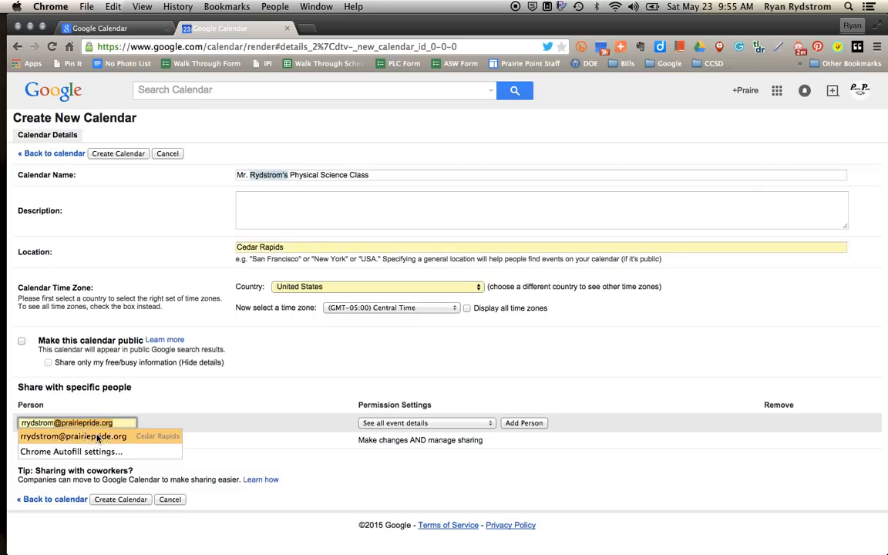
Share the calendar with the school e-mail address at 'See all event details' permission.
{"action": "left_click", "coordinate": [180, 439]}
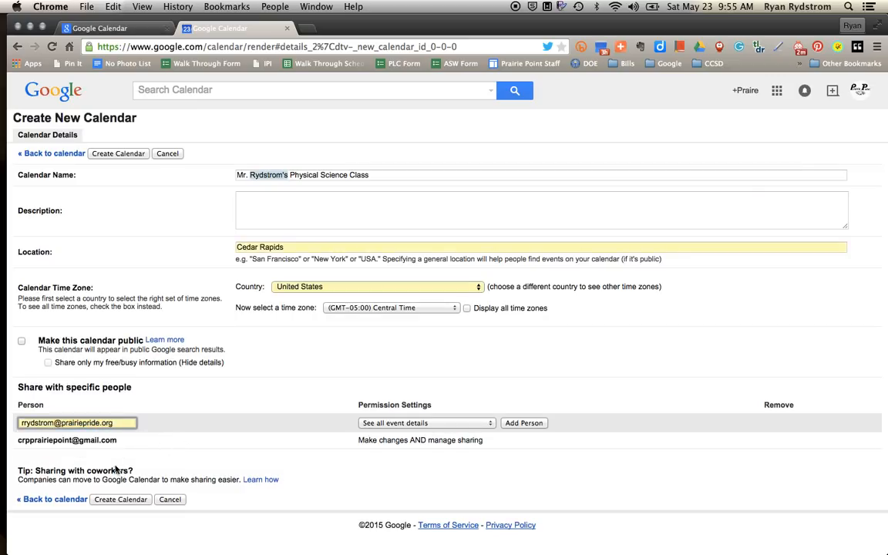
{"action": "left_click", "coordinate": [465, 428]}
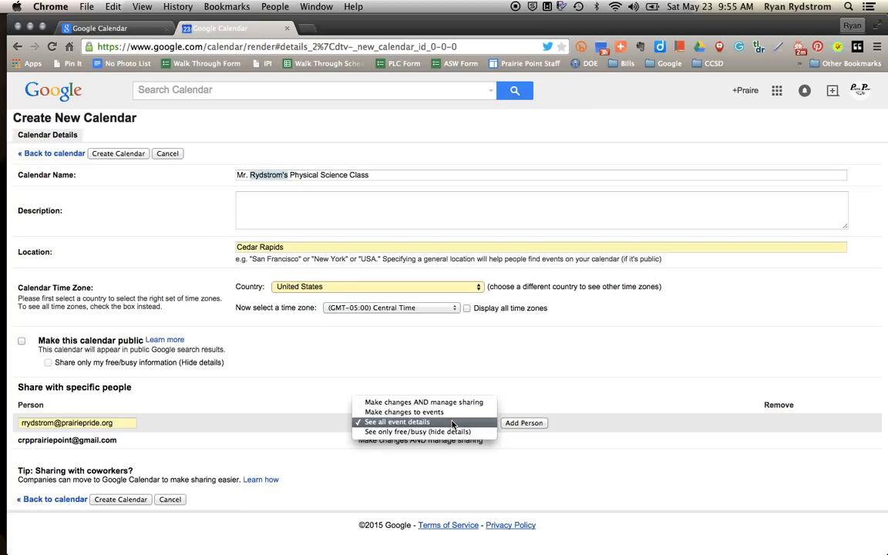
{"action": "left_click", "coordinate": [519, 428]}
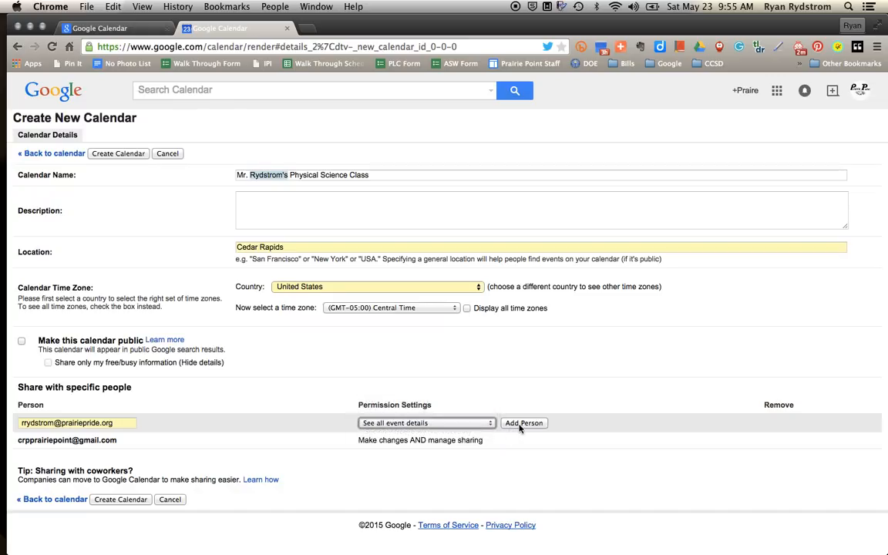
{"action": "left_click", "coordinate": [519, 426]}
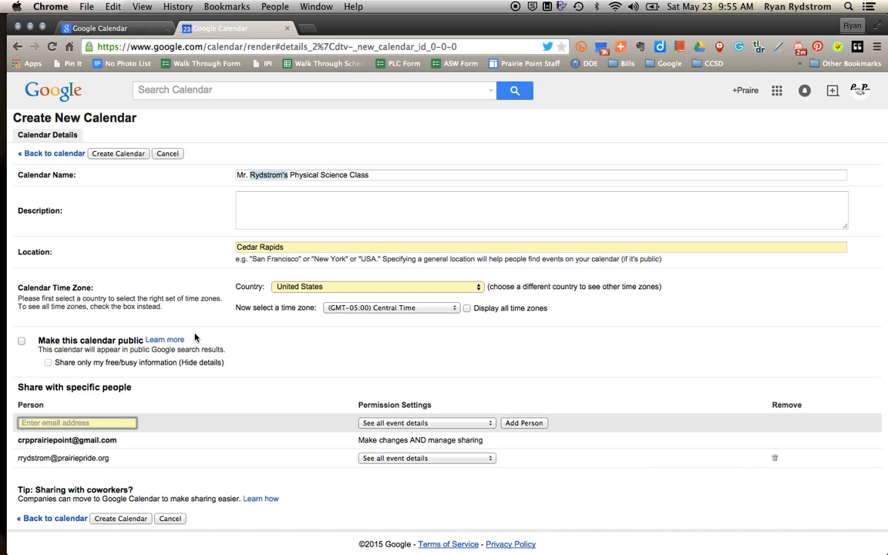
Create the Physical Science Class calendar and send the sharing invitation.
{"action": "left_click", "coordinate": [120, 154]}
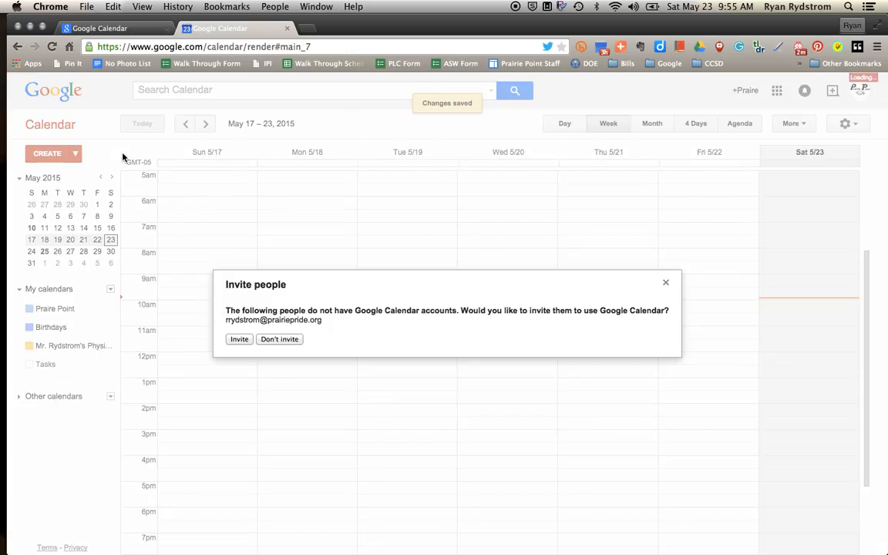
{"action": "left_click", "coordinate": [237, 340]}
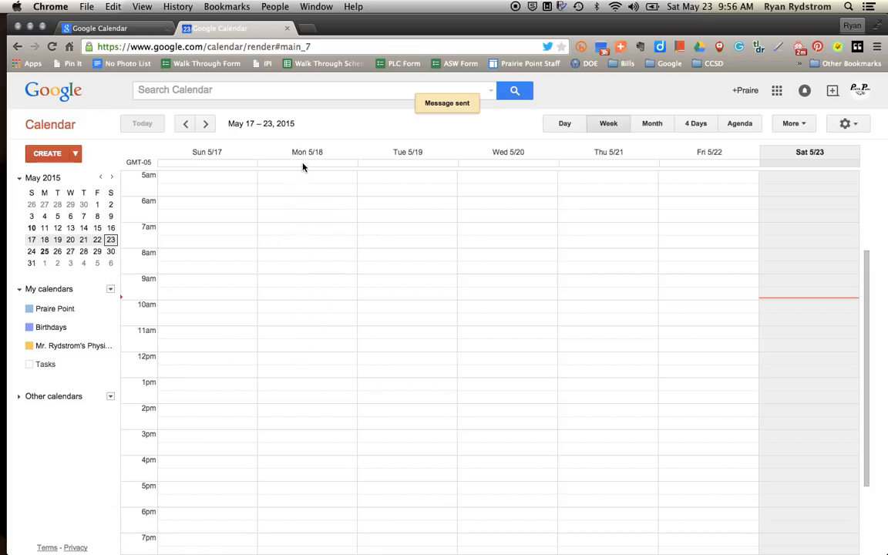
Move to the May 24–30 week, discarding a quick Tuesday 9am event.
{"action": "left_click", "coordinate": [205, 124]}
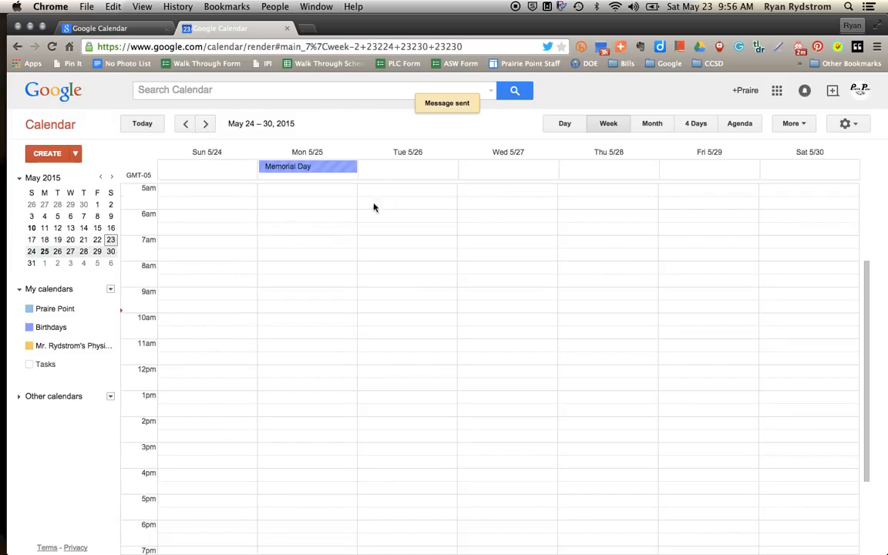
{"action": "left_click", "coordinate": [391, 297]}
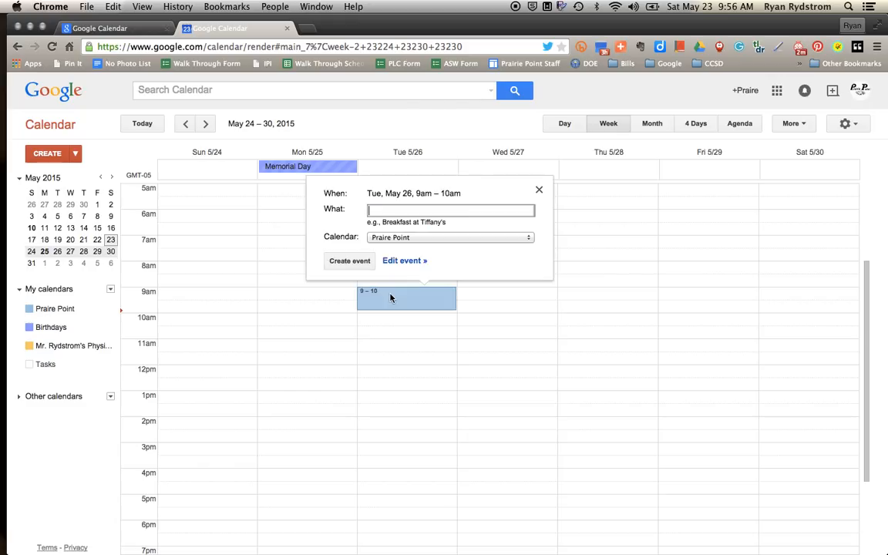
{"action": "left_click", "coordinate": [539, 189]}
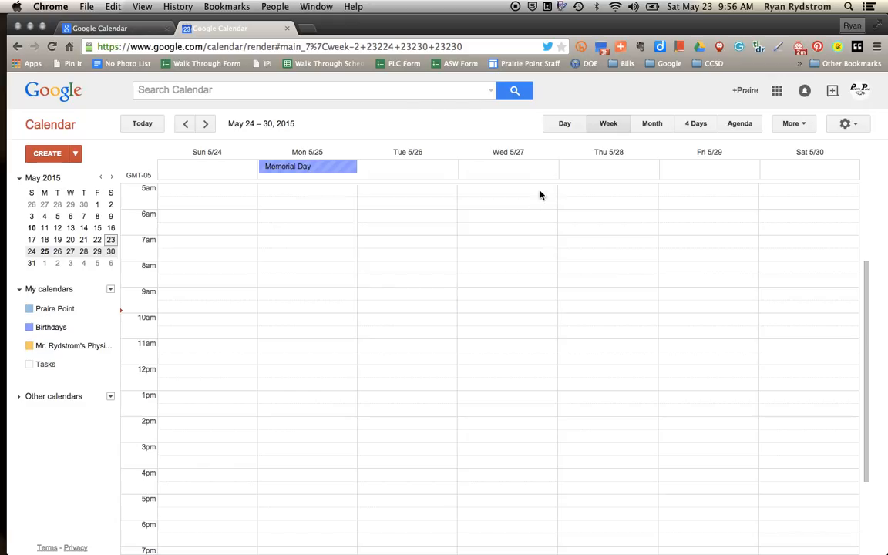
Create a full event on 5/26/2015 titled 'Office Hours'.
{"action": "left_click", "coordinate": [43, 155]}
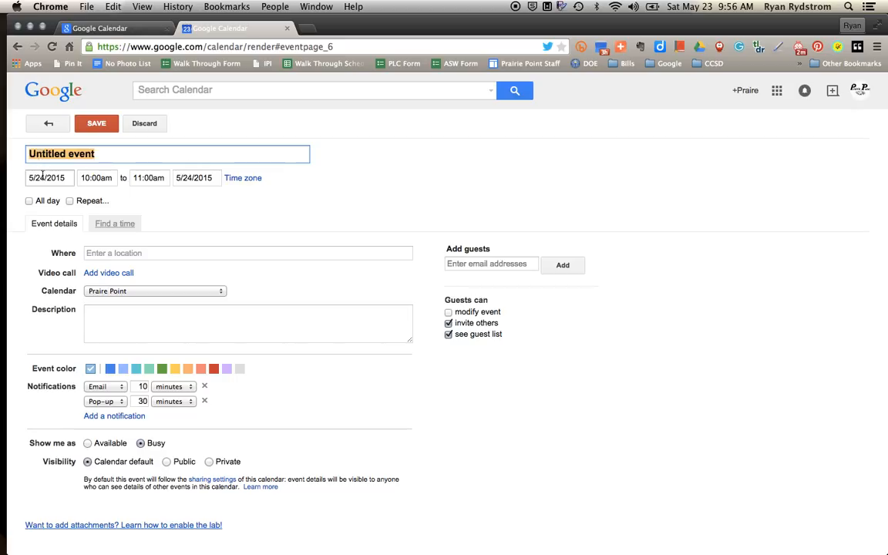
{"action": "left_click", "coordinate": [44, 178]}
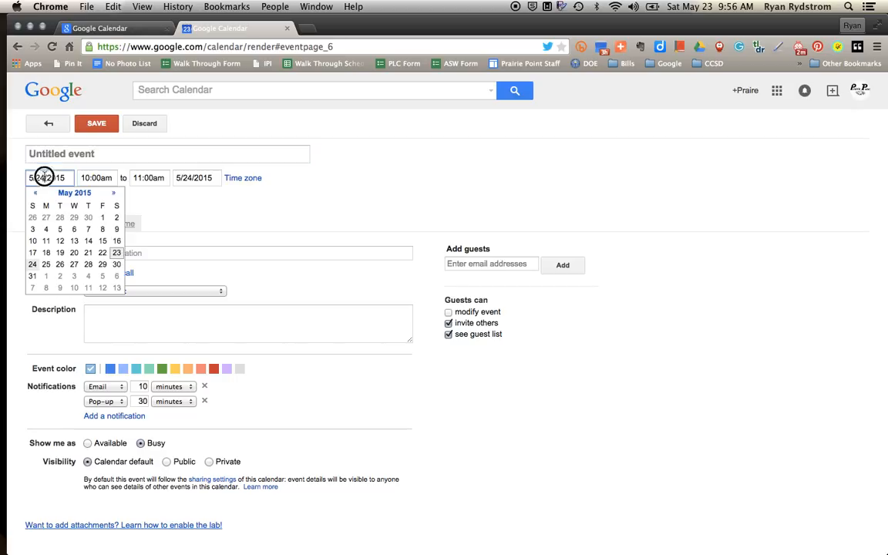
{"action": "left_click", "coordinate": [61, 264]}
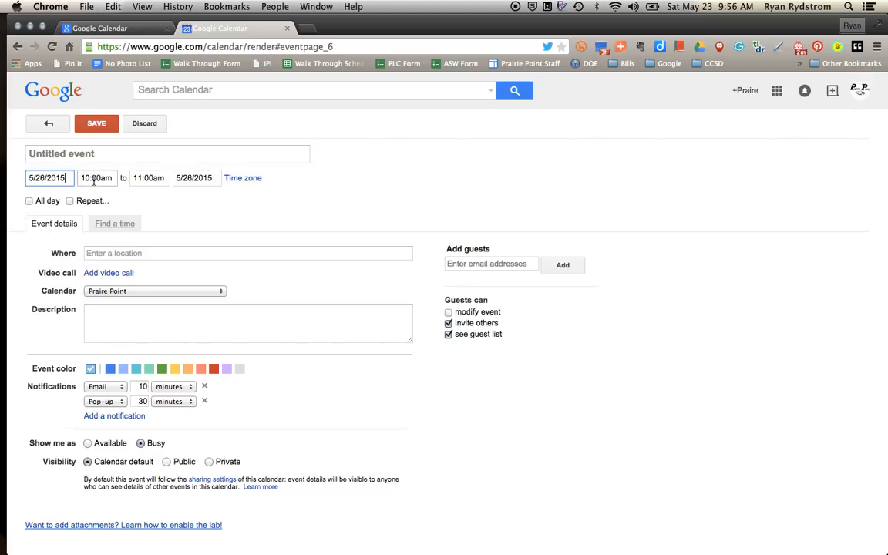
{"action": "left_click", "coordinate": [94, 154]}
{"action": "key", "text": "BackSpace"}
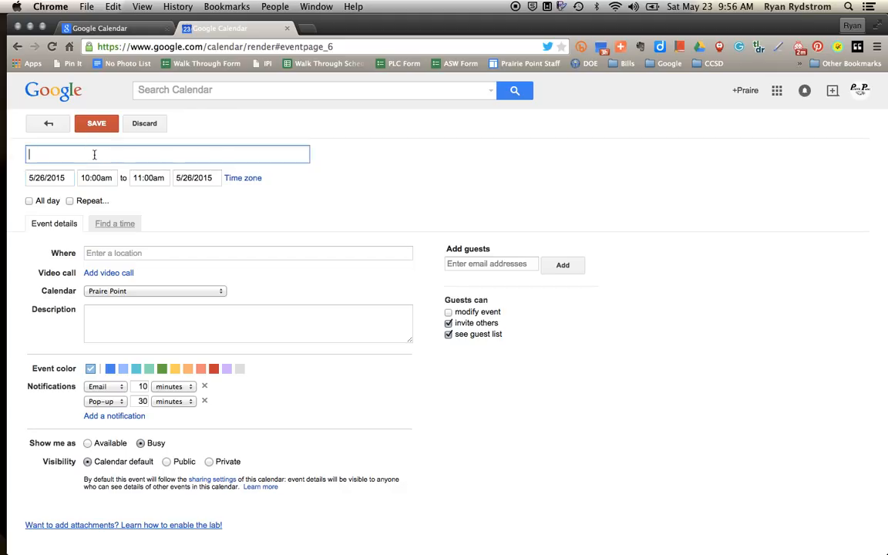
{"action": "type", "text": "Office Hours"}
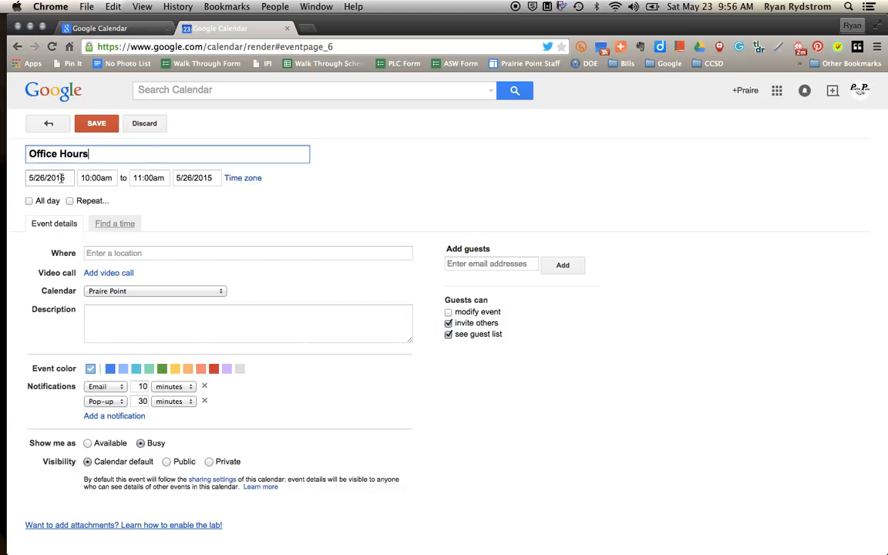
Schedule the event from 7:30am to 8:00am (30 mins).
{"action": "left_click", "coordinate": [85, 178]}
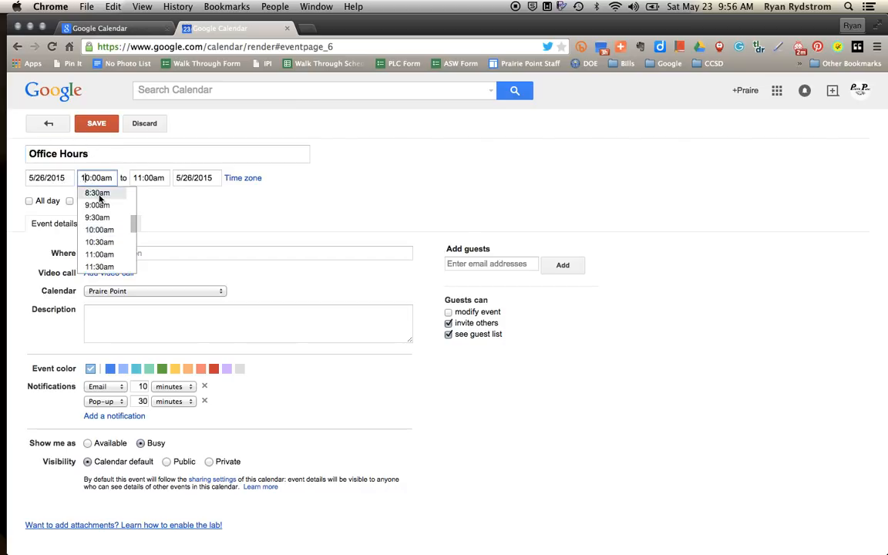
{"action": "scroll", "coordinate": [99, 197], "scroll_direction": "up", "scroll_amount": 2}
{"action": "left_click", "coordinate": [99, 193]}
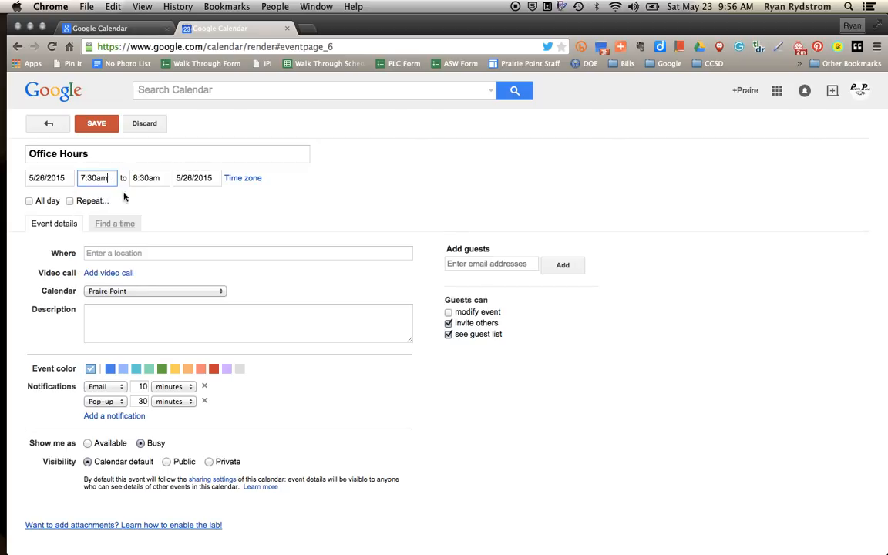
{"action": "left_click", "coordinate": [141, 178]}
{"action": "left_click", "coordinate": [146, 204]}
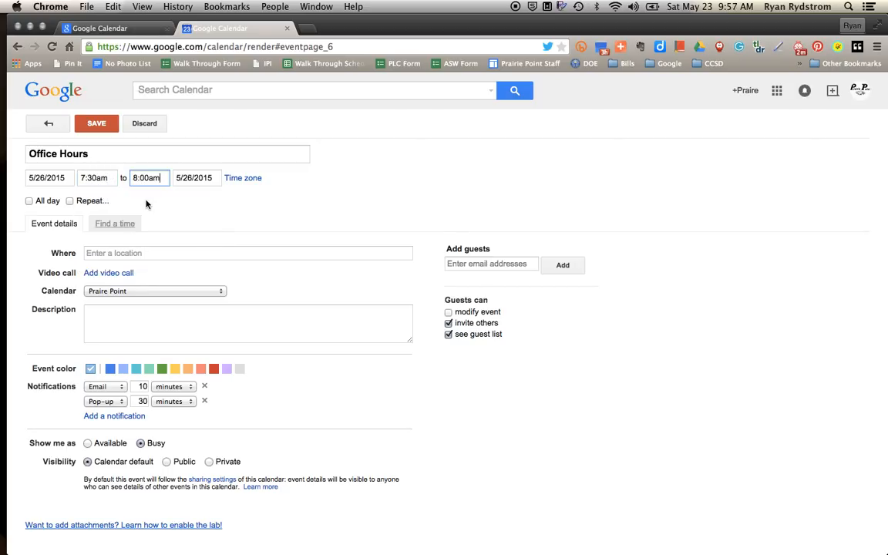
{"action": "left_click", "coordinate": [69, 202]}
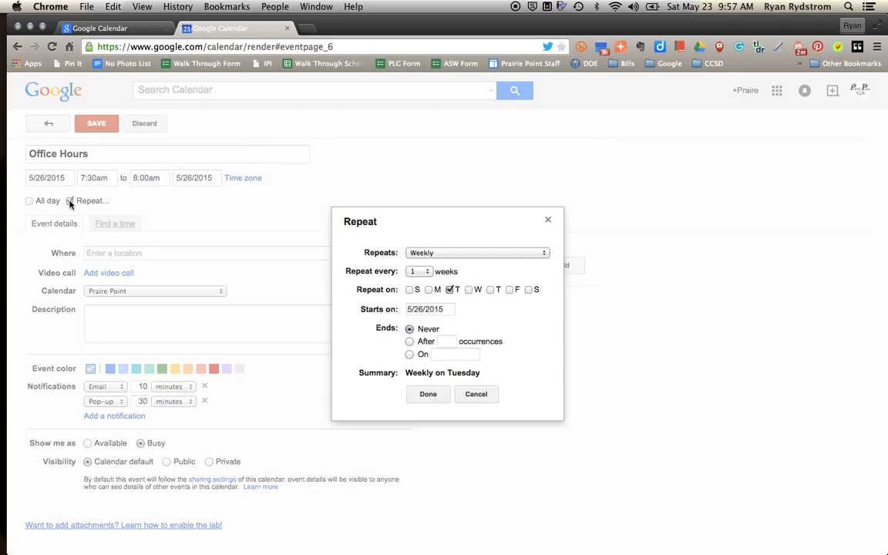
{"action": "left_click", "coordinate": [422, 255]}
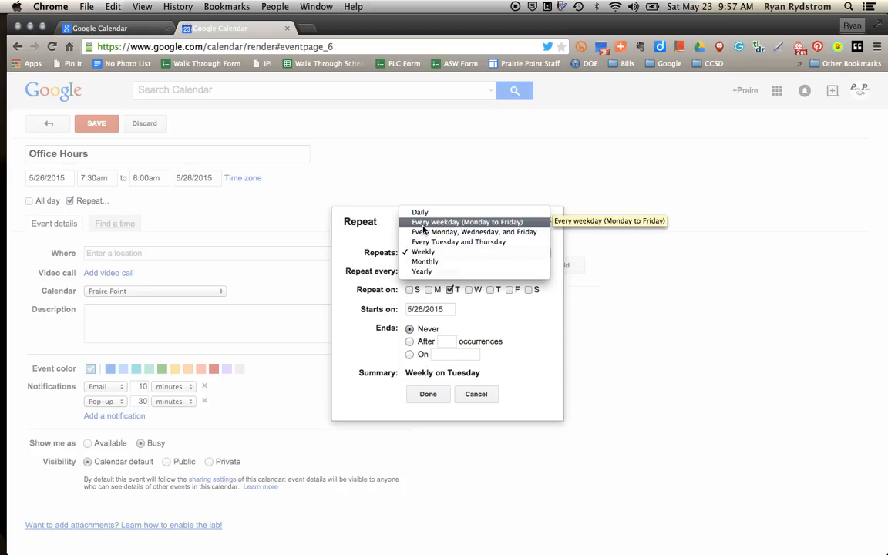
{"action": "left_click", "coordinate": [388, 239]}
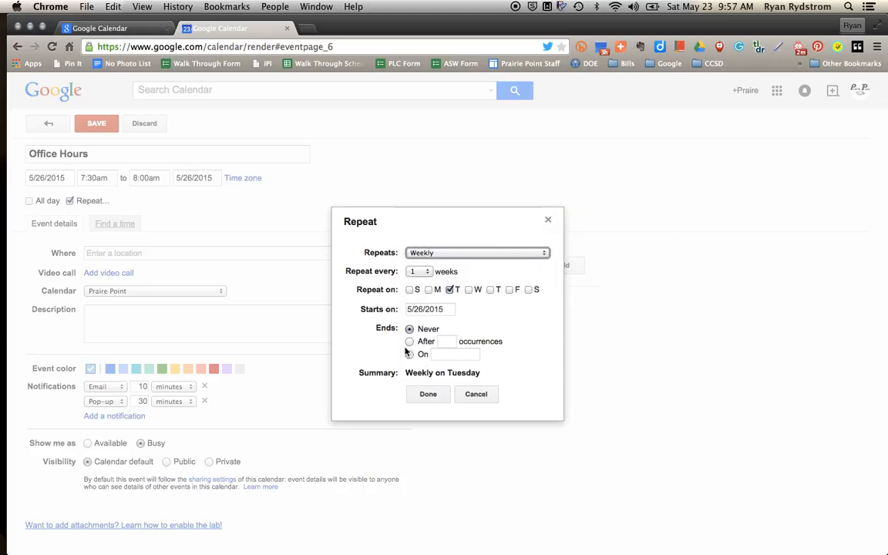
{"action": "left_click", "coordinate": [424, 397]}
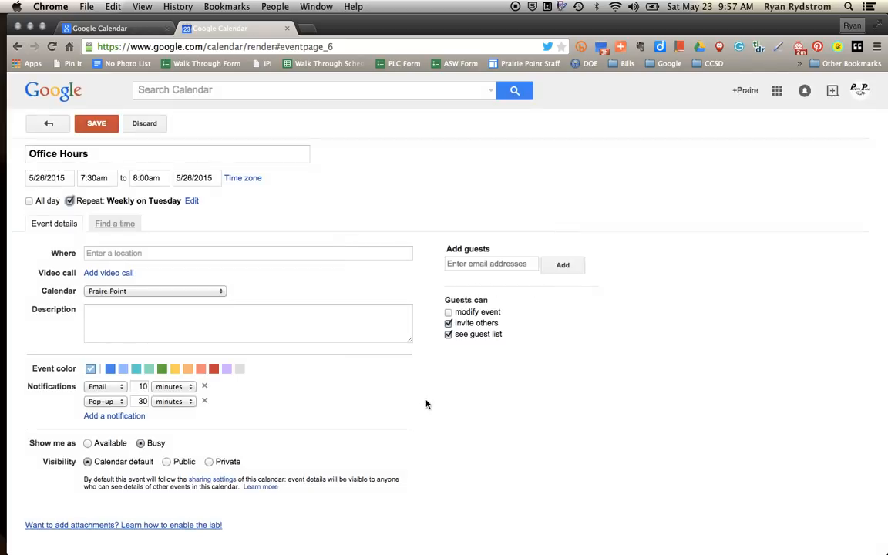
{"action": "left_click", "coordinate": [70, 201]}
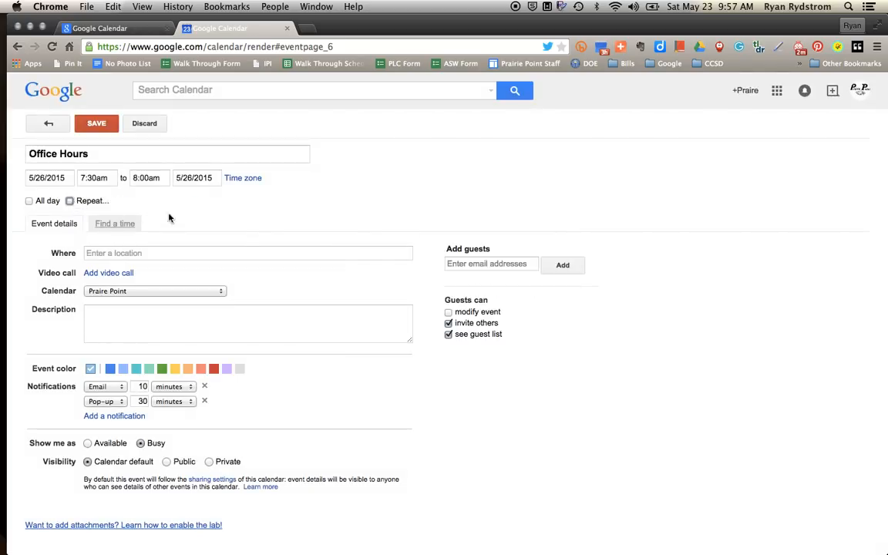
Set the event location to the teacher's office.
{"action": "left_click", "coordinate": [232, 255]}
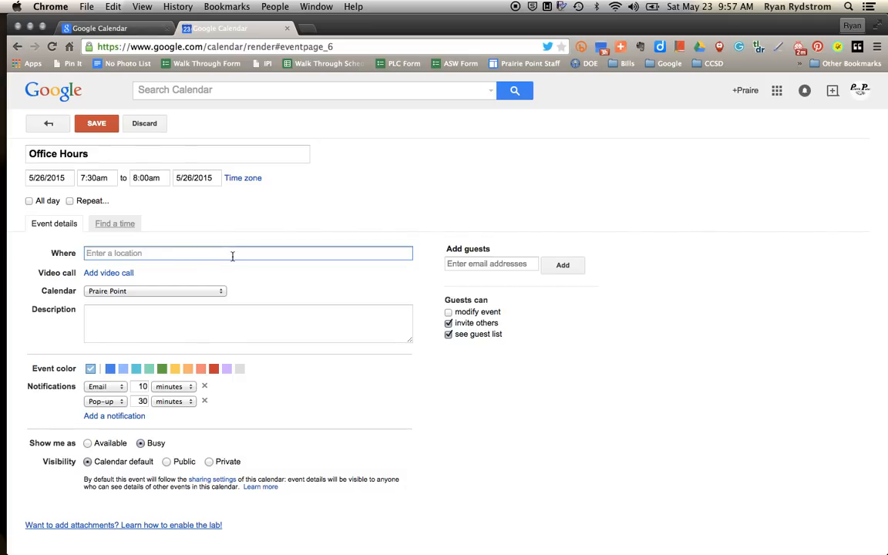
{"action": "type", "text": "Rydstrom's "}
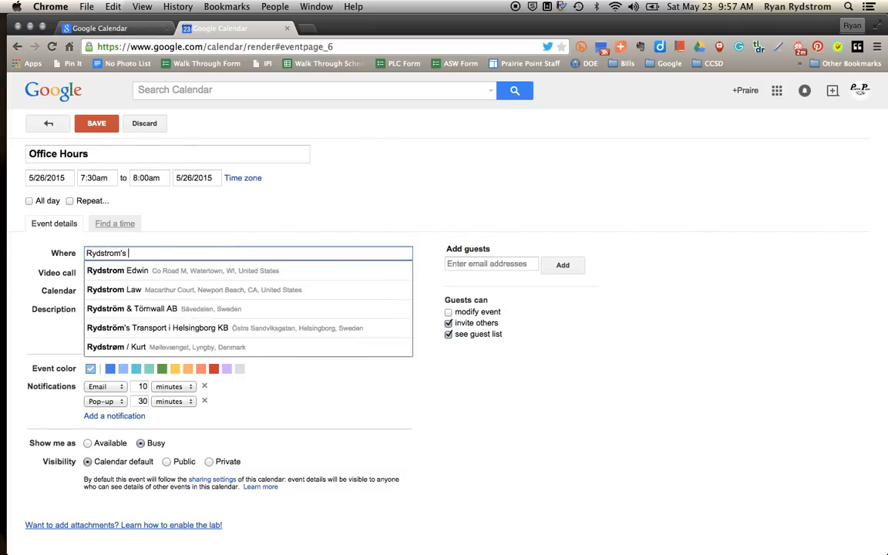
{"action": "type", "text": "Office"}
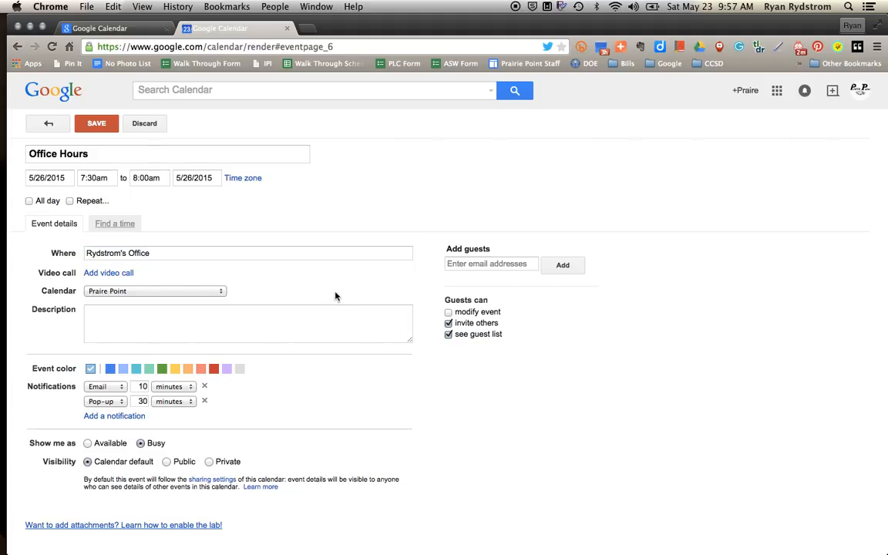
{"action": "left_click", "coordinate": [177, 254]}
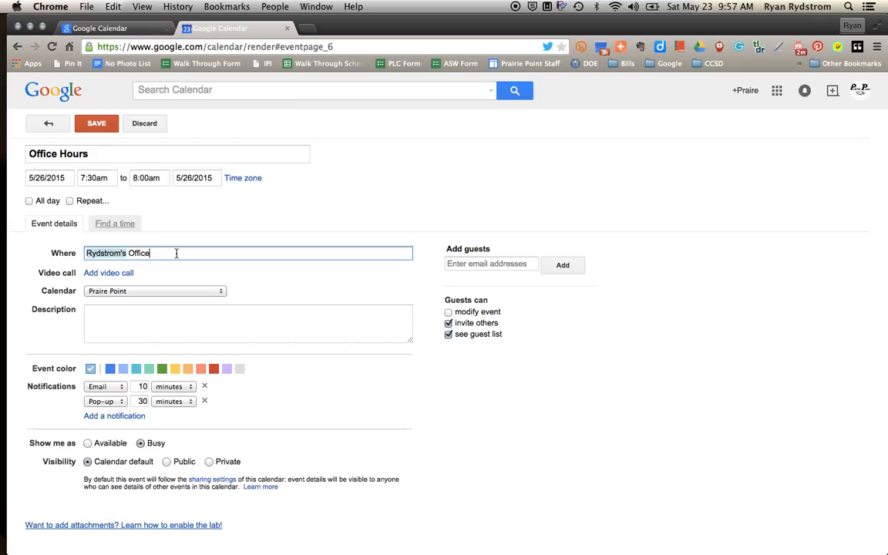
Add the school e-mail address as a guest.
{"action": "left_click", "coordinate": [468, 263]}
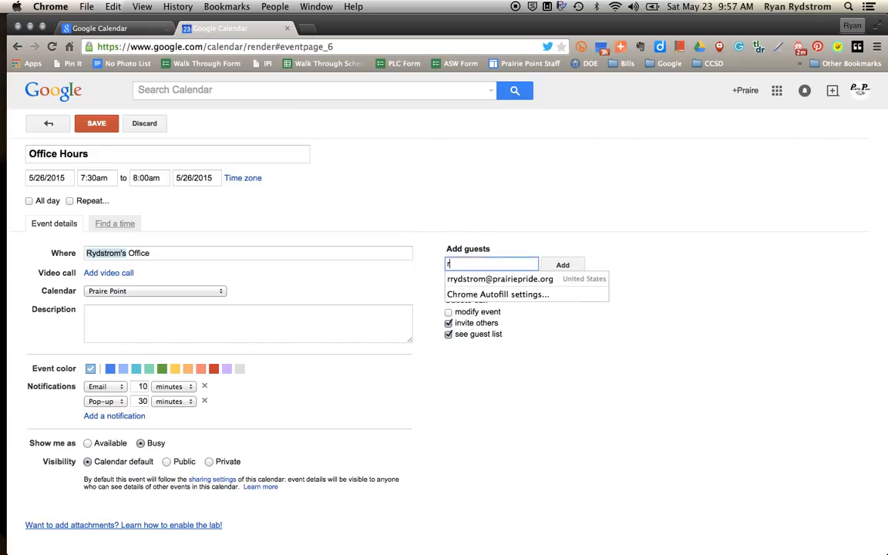
{"action": "key", "text": "BackSpace"}
{"action": "key", "text": "BackSpace"}
{"action": "key", "text": "BackSpace"}
{"action": "key", "text": "BackSpace"}
{"action": "left_click", "coordinate": [489, 280]}
{"action": "left_click", "coordinate": [557, 267]}
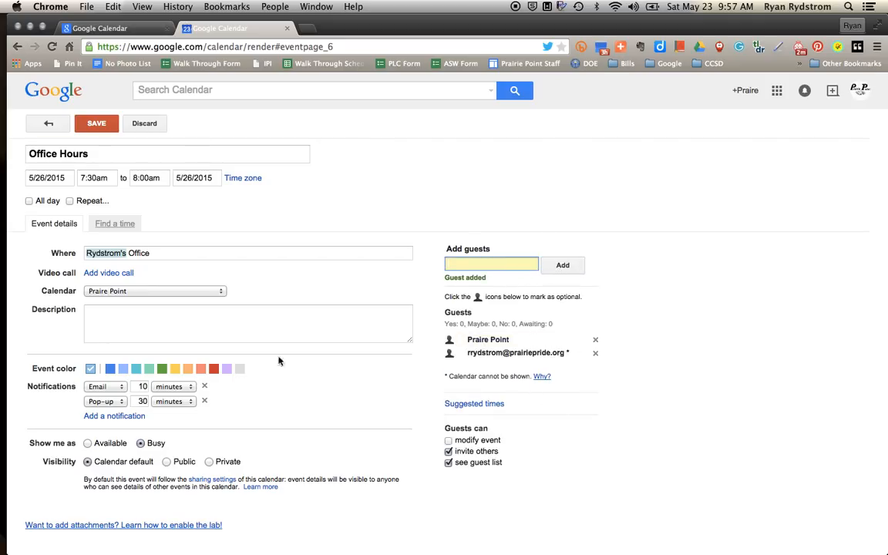
Assign the event to the Physical Science Class calendar.
{"action": "left_click", "coordinate": [171, 291]}
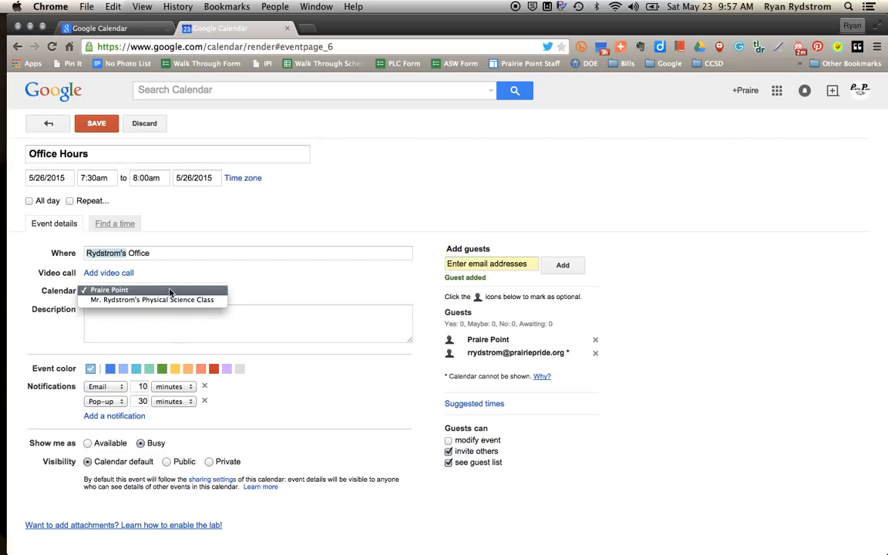
{"action": "left_click", "coordinate": [56, 299]}
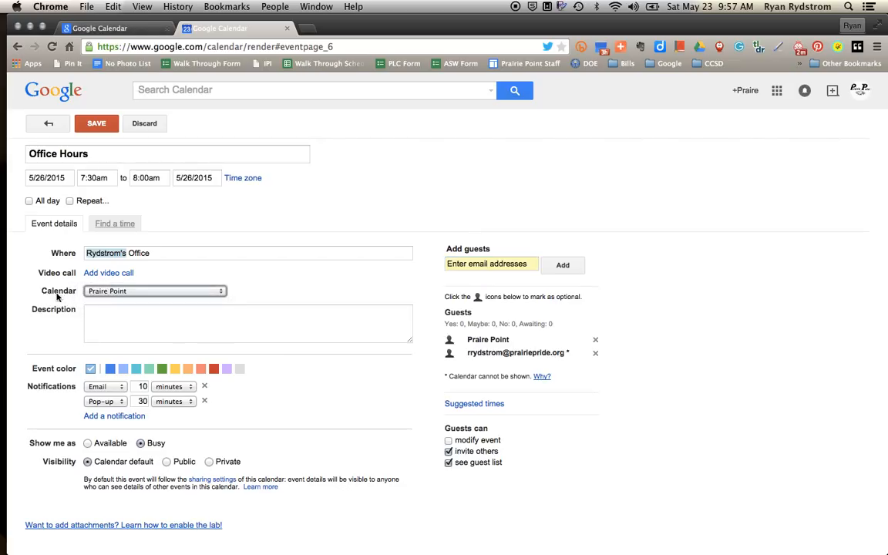
{"action": "left_click", "coordinate": [124, 294]}
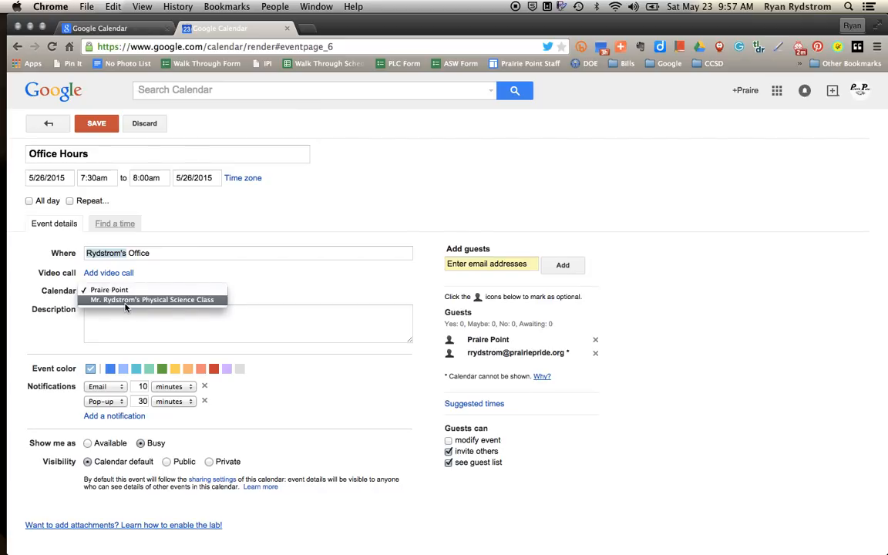
{"action": "left_click", "coordinate": [125, 301]}
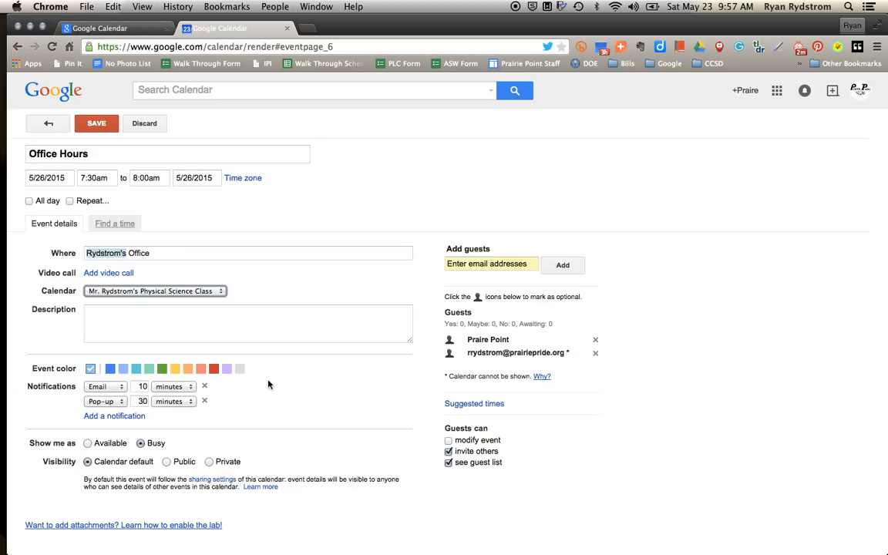
Add a third notification: Pop-up, 10 minutes.
{"action": "left_click", "coordinate": [264, 322]}
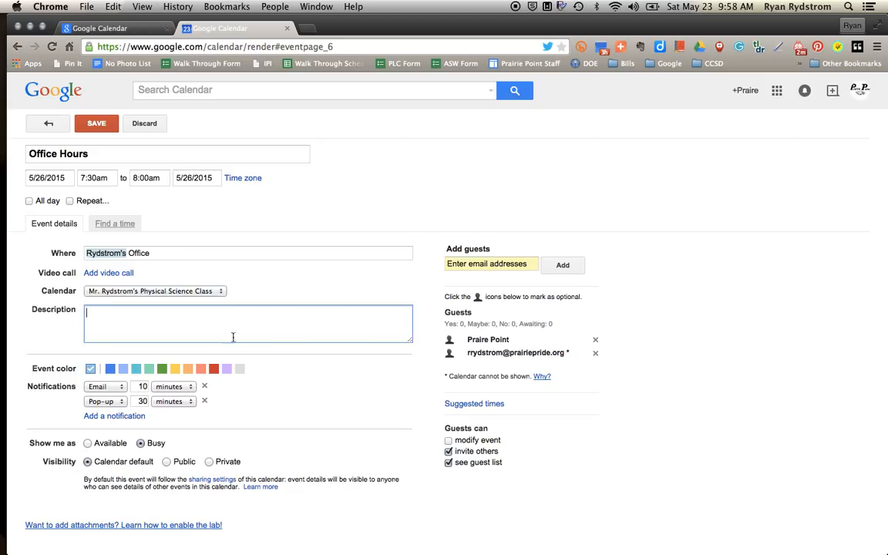
{"action": "left_click", "coordinate": [109, 402]}
{"action": "left_click", "coordinate": [109, 401]}
{"action": "left_click", "coordinate": [114, 417]}
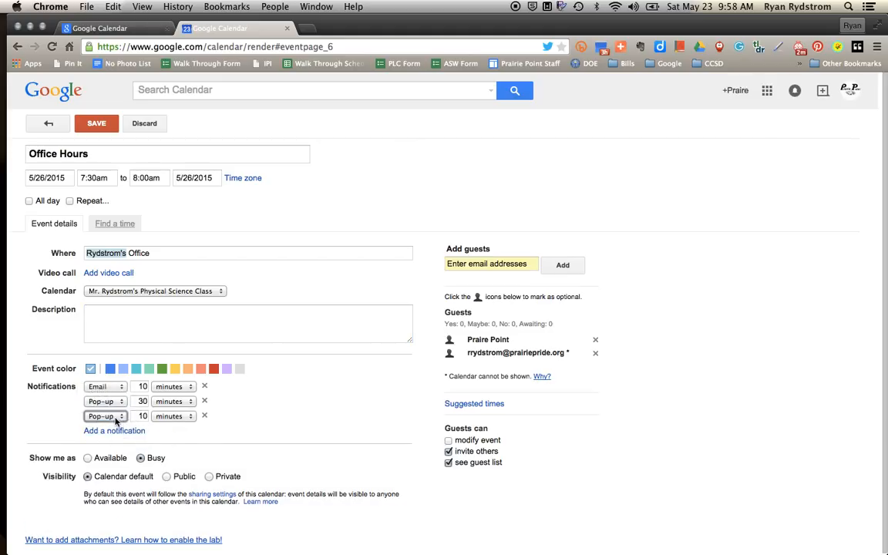
Save Office Hours and send invitations to the guest.
{"action": "left_click", "coordinate": [96, 124]}
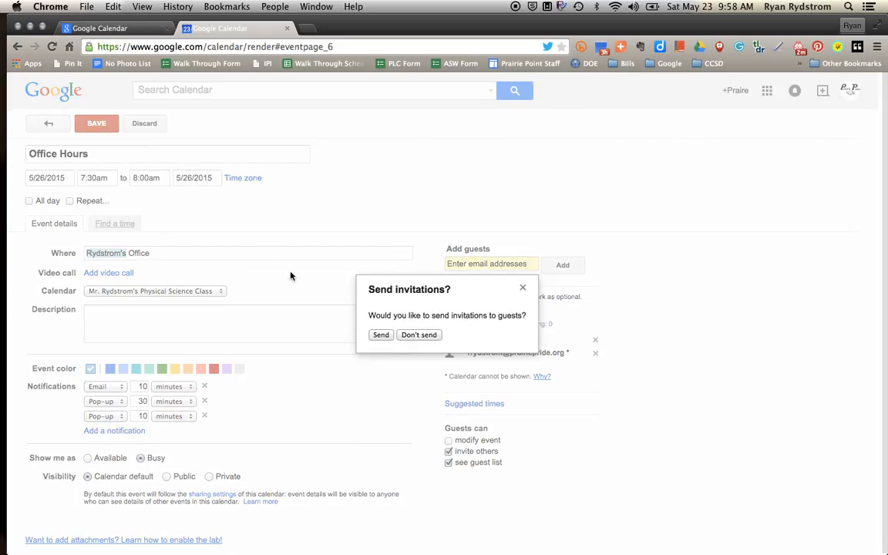
{"action": "left_click", "coordinate": [381, 335]}
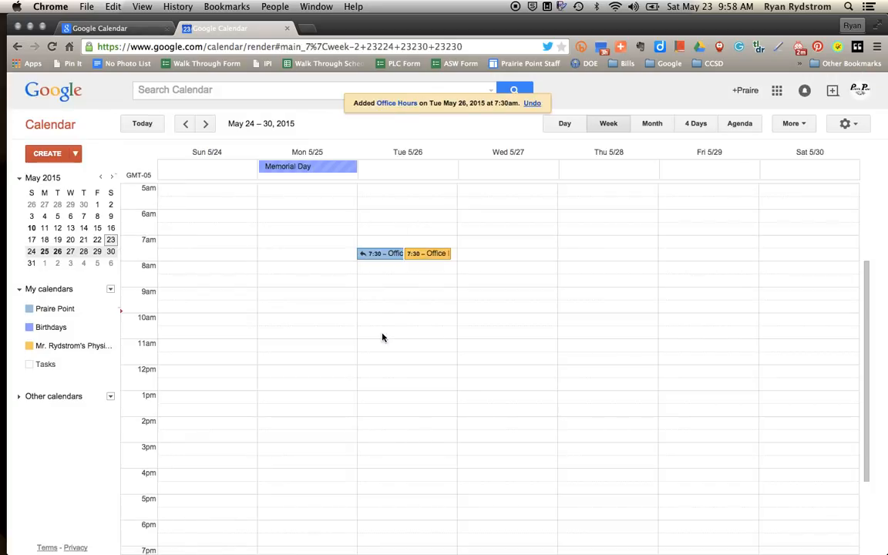